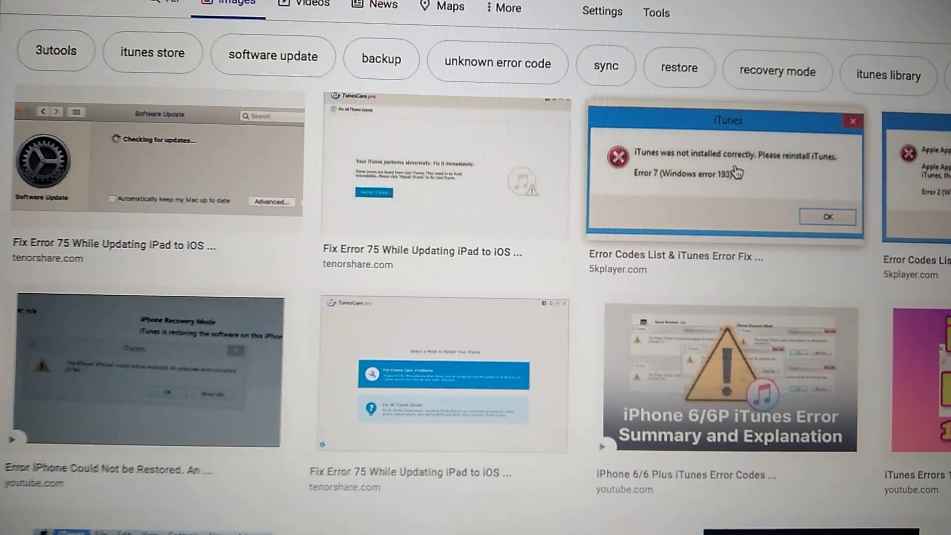
Step: Enlarge the 5kplayer.com 'Error Codes List & iTunes Error Fix' image preview
click(736, 172)
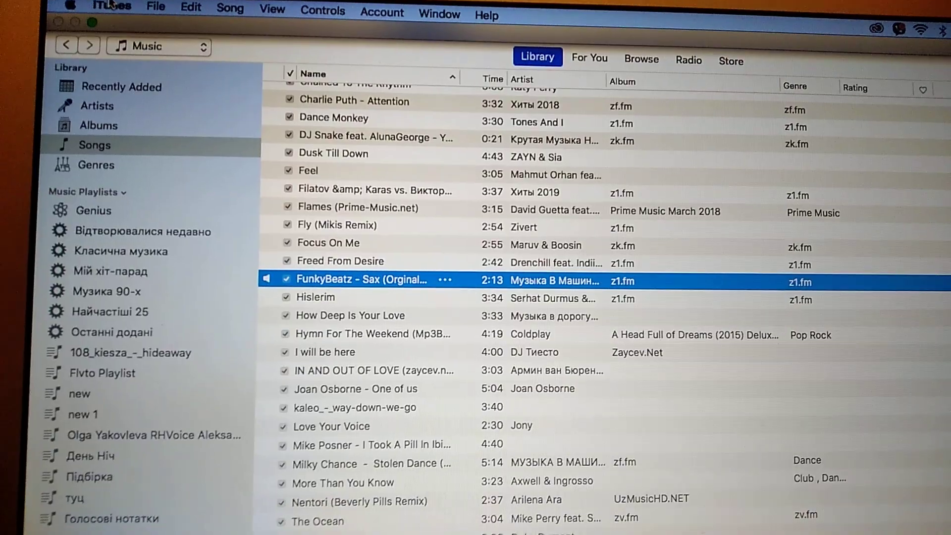
Step: Open the iTunes application menu holding version info and preferences
click(130, 42)
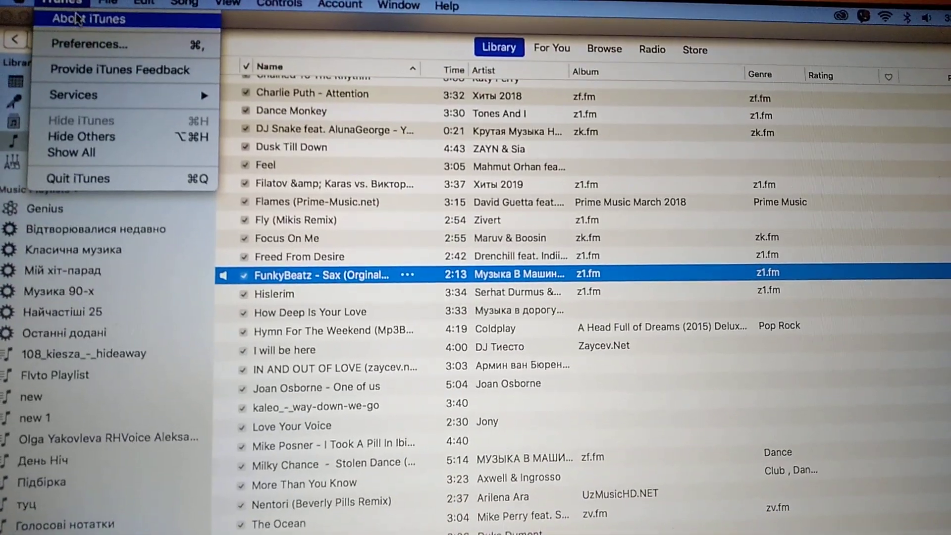
Step: Choose About iTunes to display the installed version, 12.8.2.3
click(86, 19)
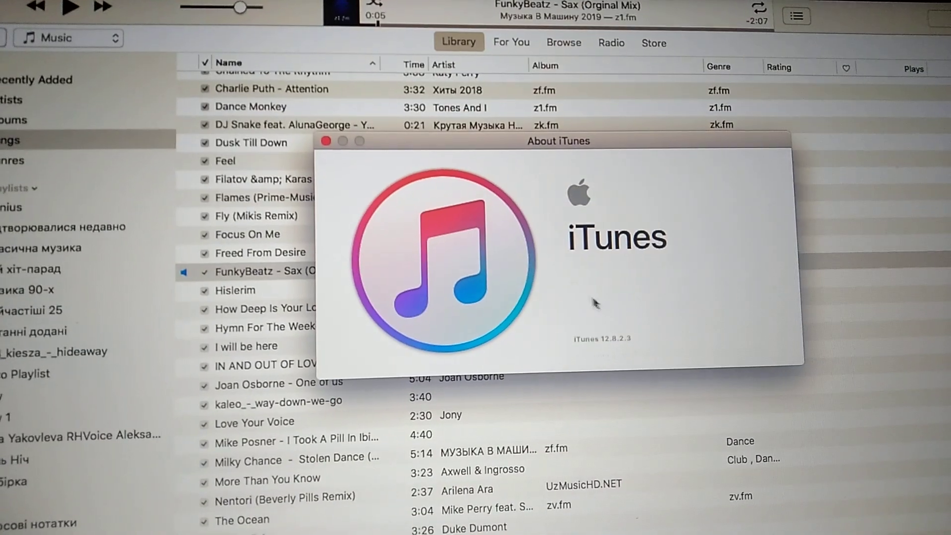